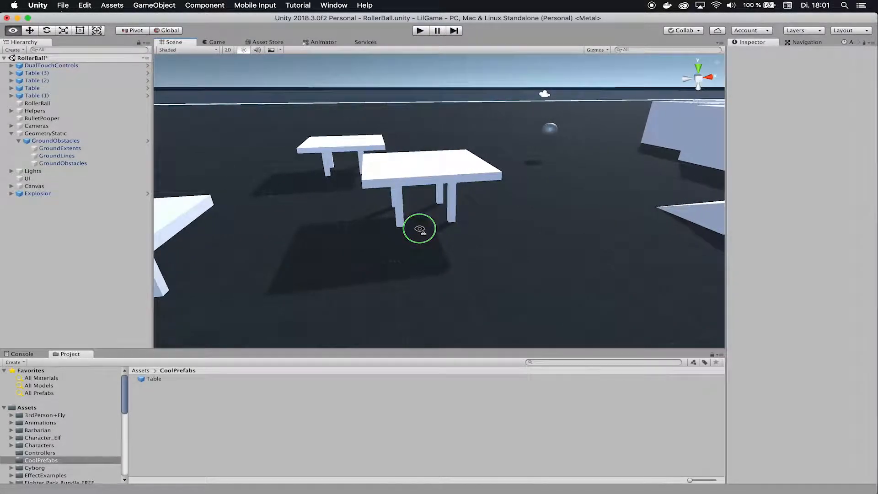
Raise the near table, Table (3), higher above the floor
key("w")
right_click_drag(307, 229, 307, 229)
key("a")
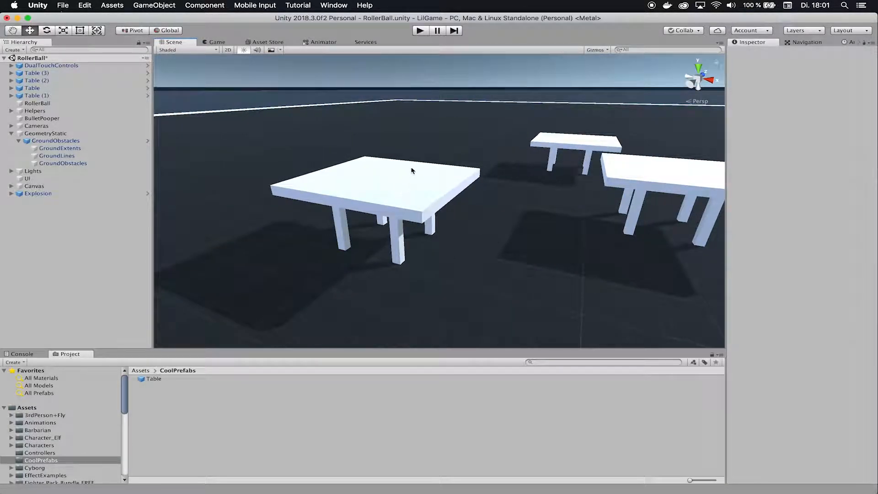
left_click(412, 170)
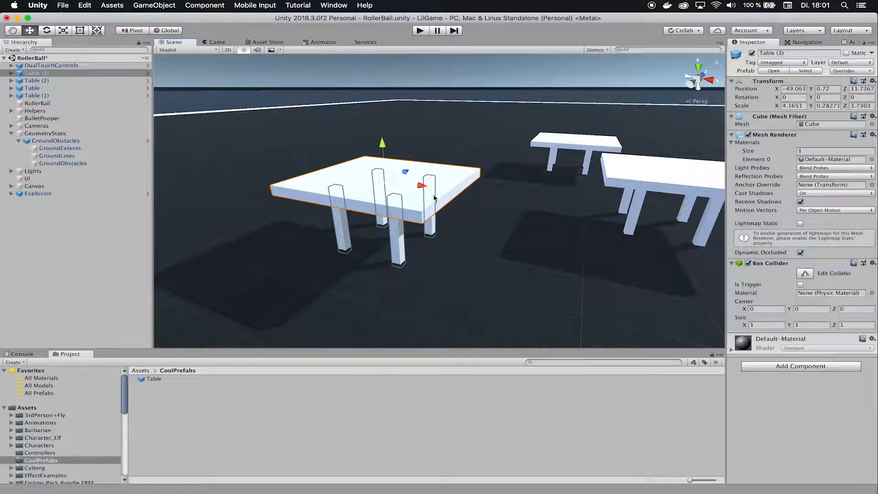
left_click_drag(384, 144, 379, 101)
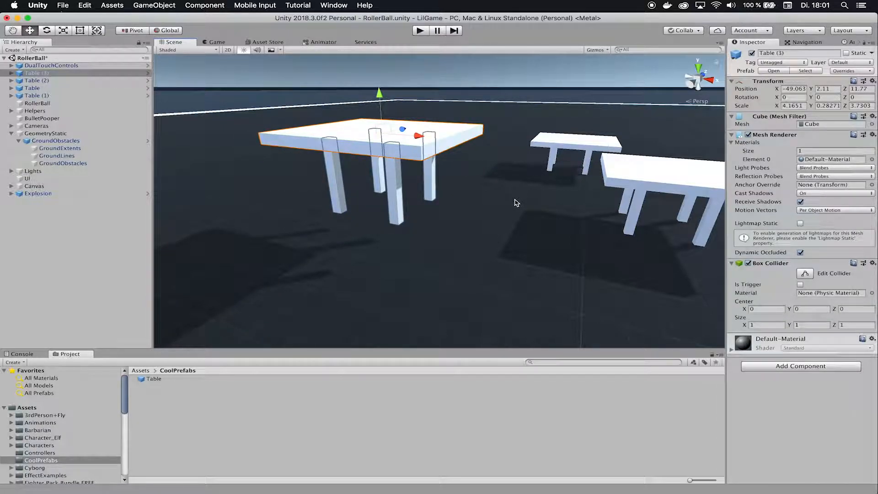
left_click(230, 410)
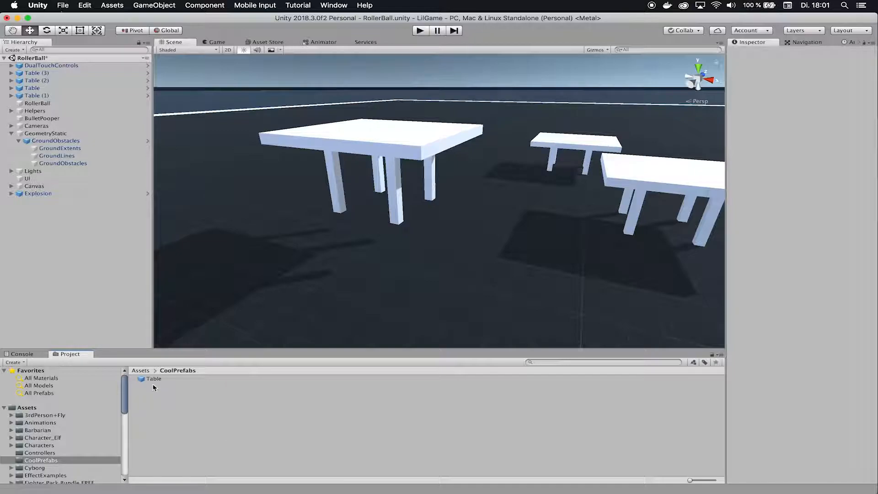
Place two Table prefab copies, Table (4) and Table (5), raising each above the floor
left_click_drag(163, 379, 319, 318)
left_click_drag(264, 246, 230, 133)
left_click_drag(341, 259, 571, 272, "alt")
left_click_drag(154, 379, 404, 275)
left_click_drag(402, 246, 512, 131)
left_click_drag(437, 245, 274, 239, "alt")
left_click_drag(497, 264, 446, 260, "alt")
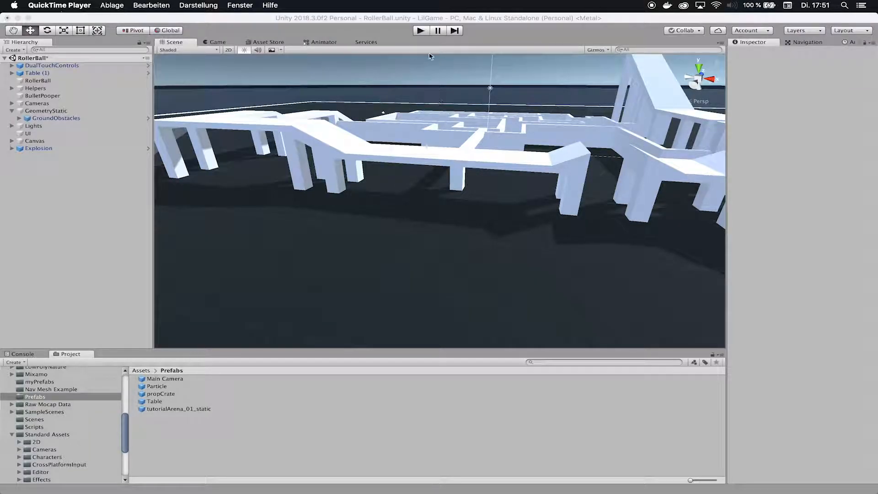
left_click(420, 31)
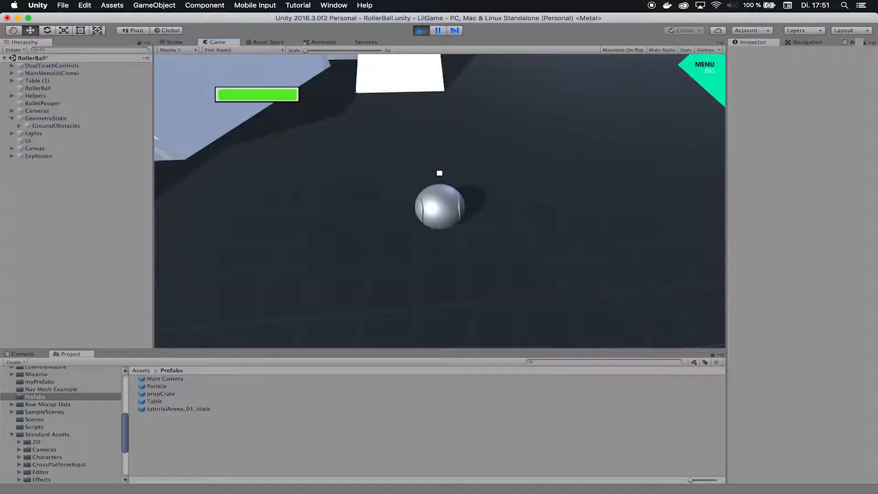
key("w")
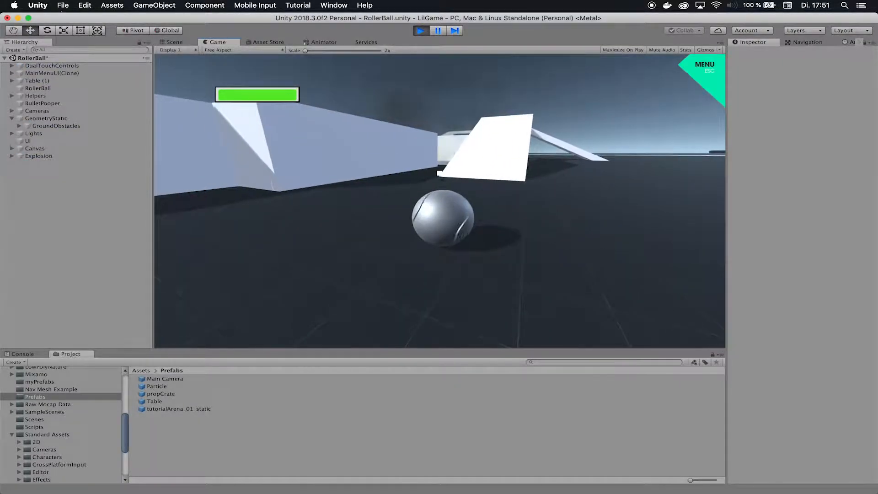
left_click(439, 173)
left_click(439, 174)
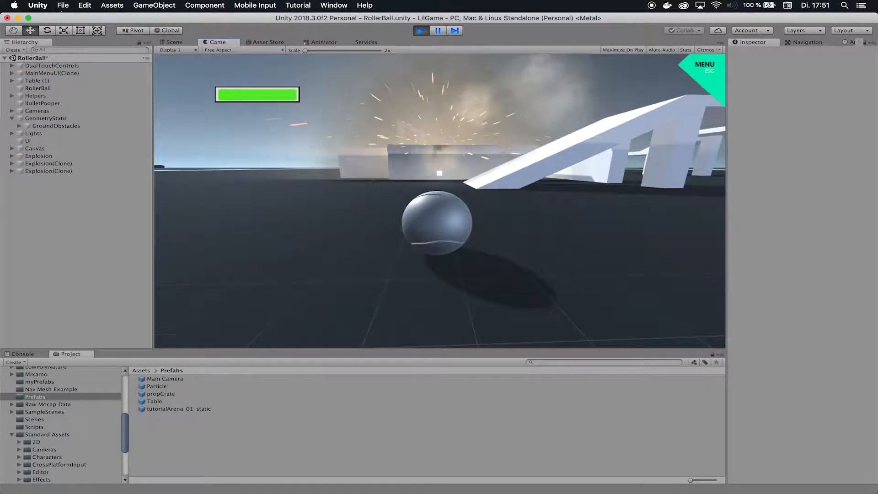
left_click(439, 174)
left_click(439, 174)
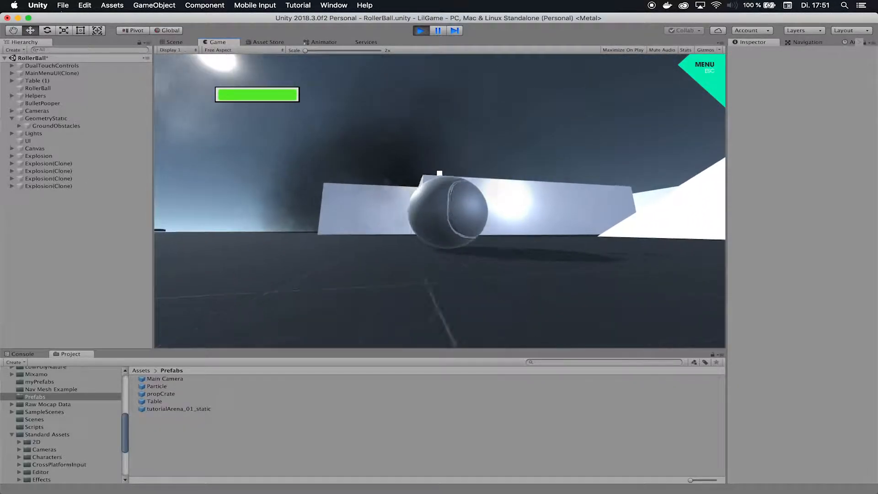
left_click(439, 174)
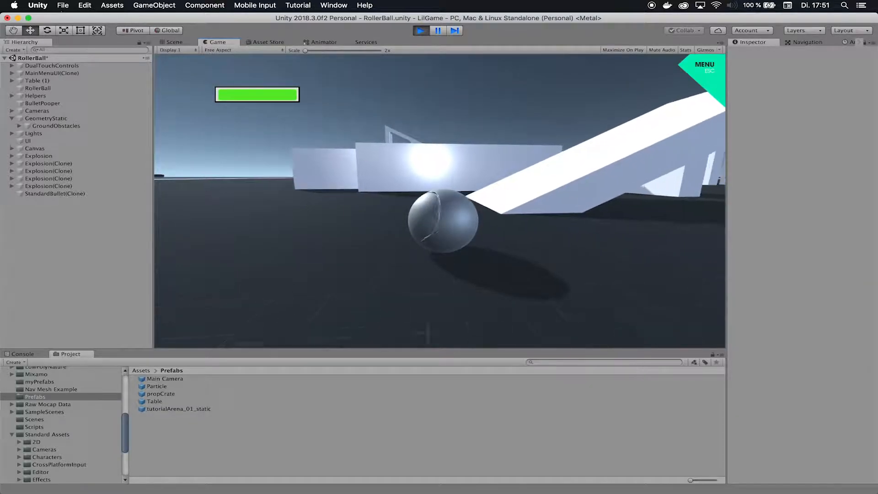
key("Escape")
left_click(421, 30)
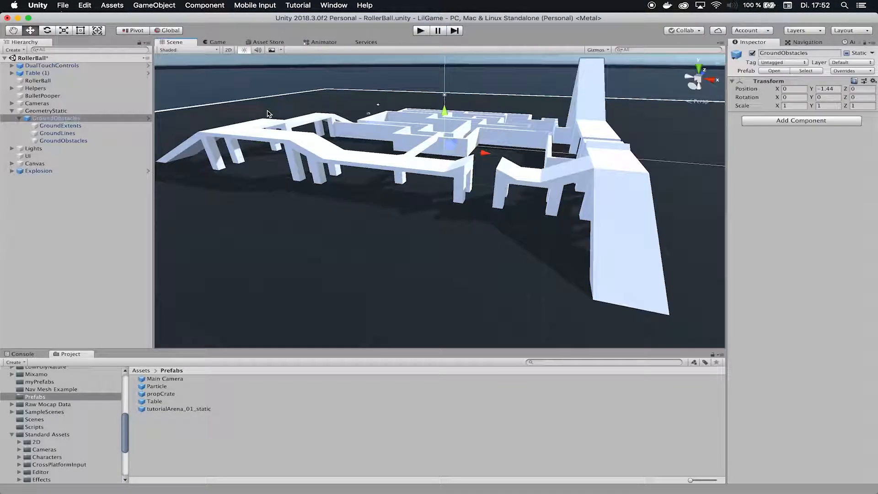
right_click_drag(352, 216, 481, 216)
right_click_drag(276, 220, 224, 217)
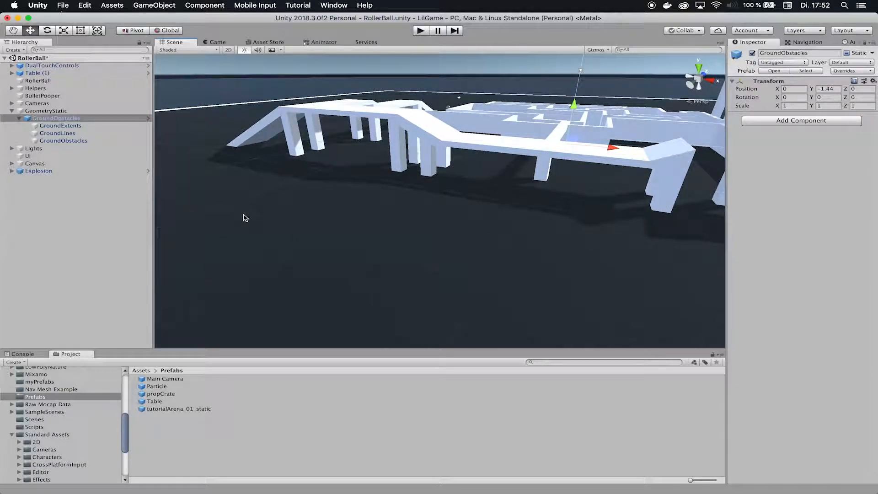
right_click_drag(242, 223, 645, 210)
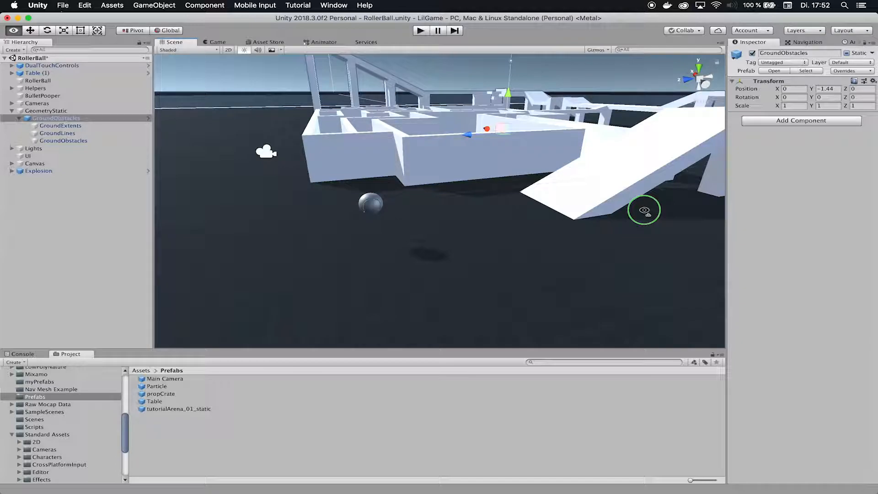
right_click_drag(644, 210, 645, 210)
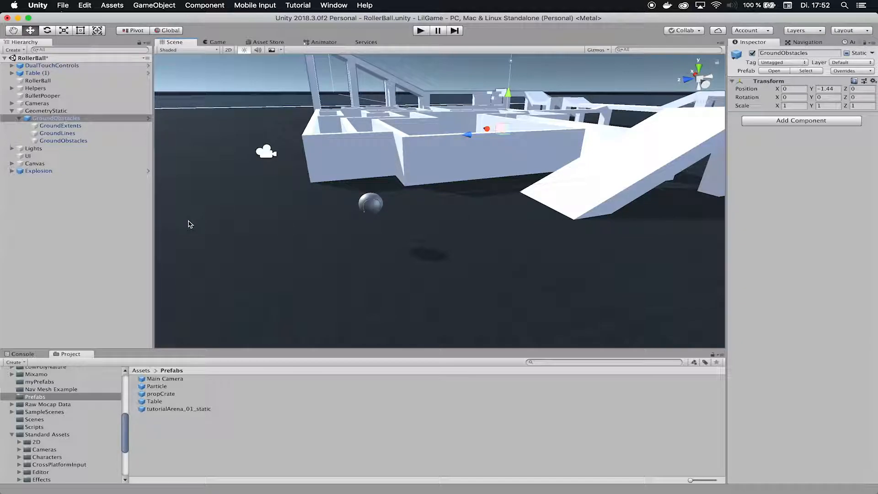
Add a Cube via 3D Object > Cube, delete it, and add a fresh Cube
right_click(59, 197)
mouse_move(105, 286)
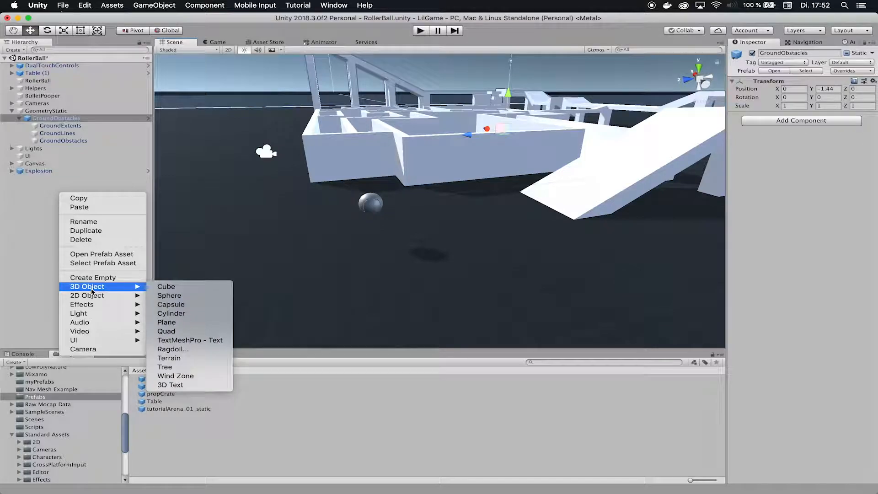
left_click(184, 287)
right_click_drag(465, 242, 453, 184)
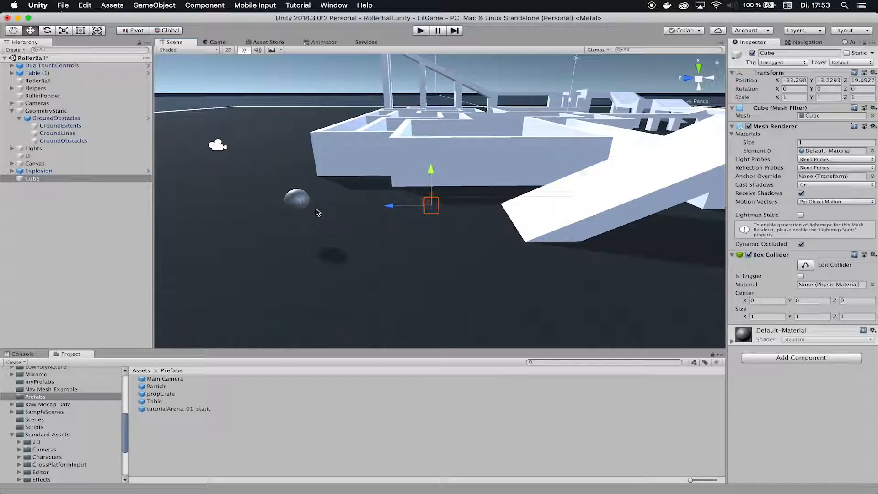
key("super+BackSpace")
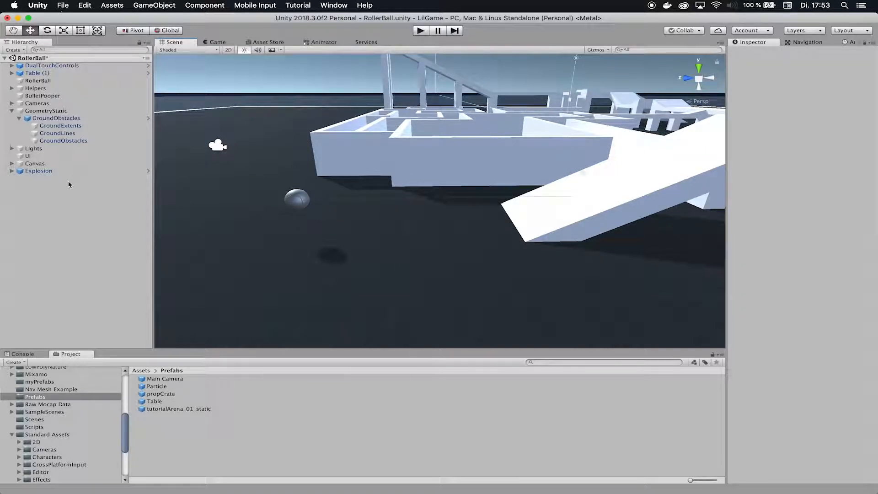
right_click(56, 232)
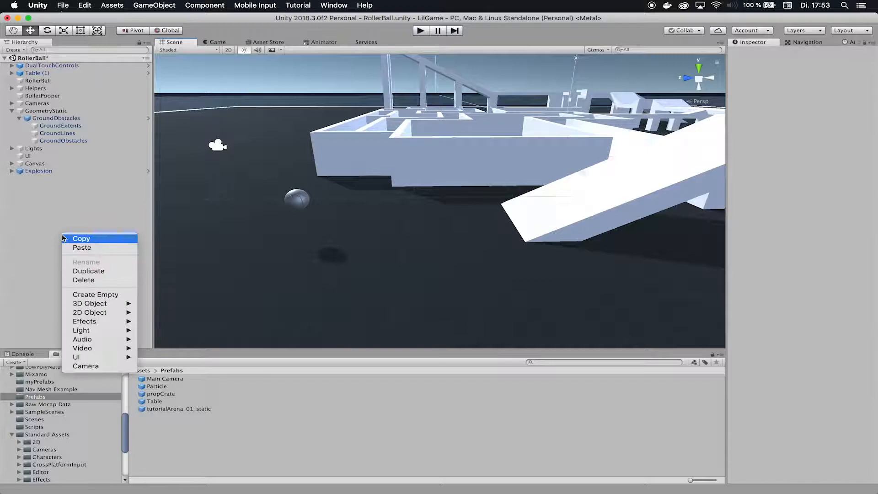
left_click(158, 302)
right_click_drag(482, 168, 421, 179)
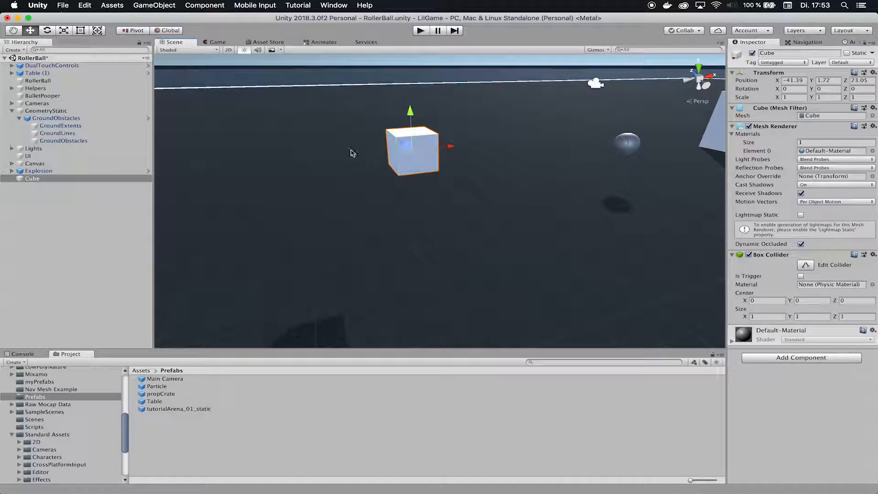
Scale the cube into a thin, tall pillar for a table leg
left_click(63, 32)
mouse_move(415, 157)
left_mouse_down()
mouse_move(393, 157)
mouse_move(401, 156)
left_mouse_up()
left_click_drag(410, 119, 390, 108)
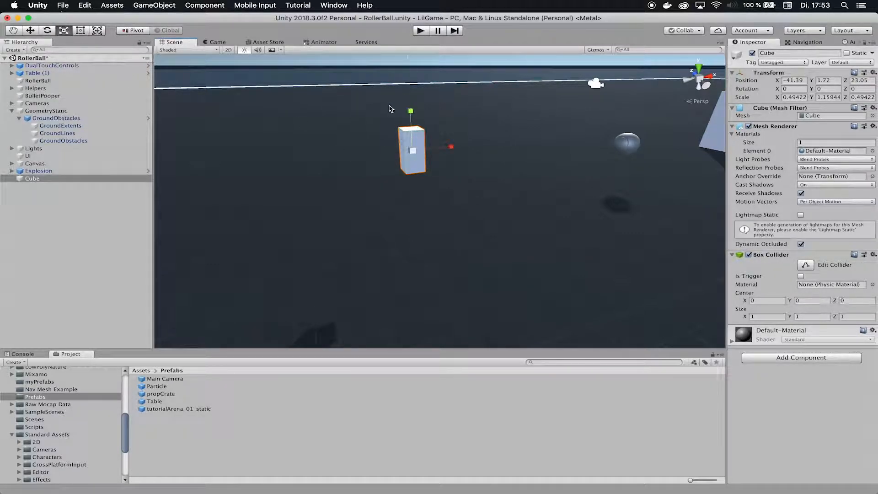
left_click_drag(451, 147, 408, 152)
mouse_move(410, 112)
left_mouse_down()
mouse_move(411, 75)
mouse_move(411, 110)
left_mouse_up()
Duplicate the pillar and move Cube (1) beside the original
left_click(102, 197)
left_click(32, 179)
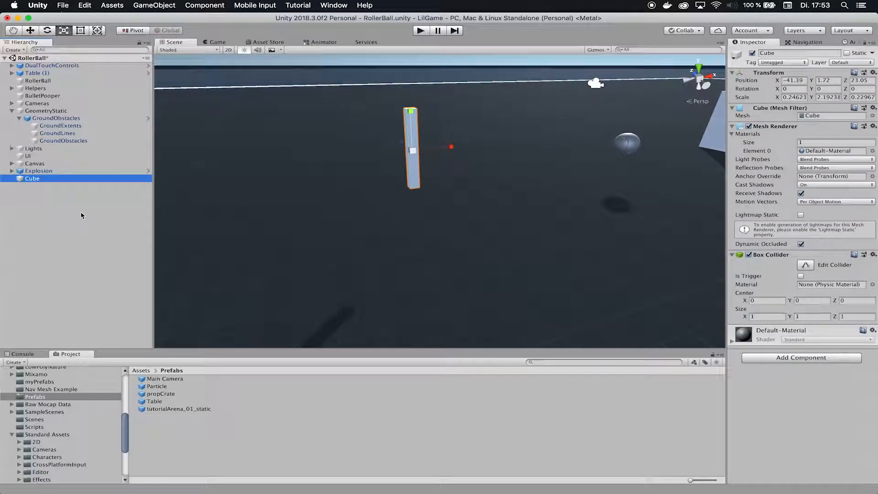
key("super+d")
key("w")
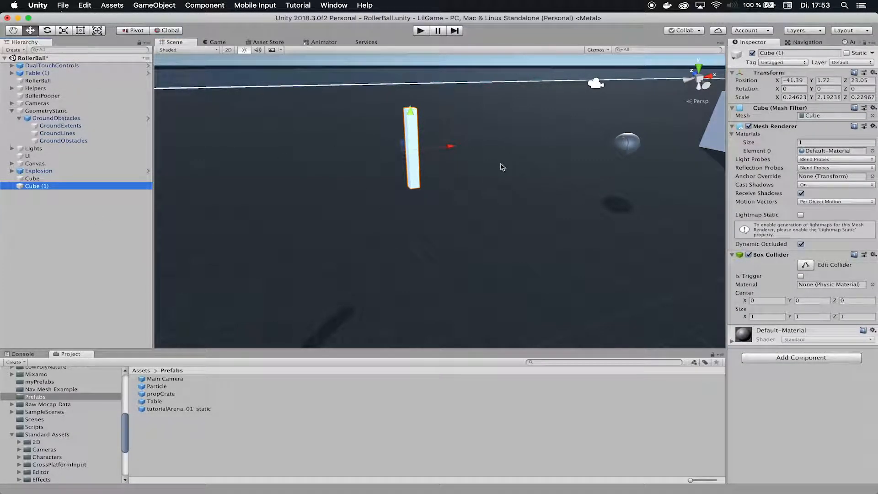
left_click_drag(449, 156, 380, 157)
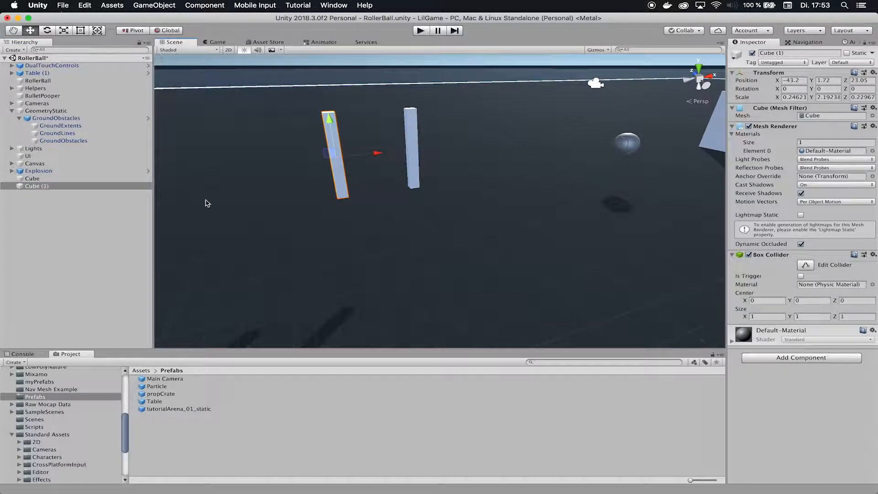
Duplicate both pillars and move the copies away to form four legs in a rectangle
left_click(50, 179)
left_click(58, 188, "shift")
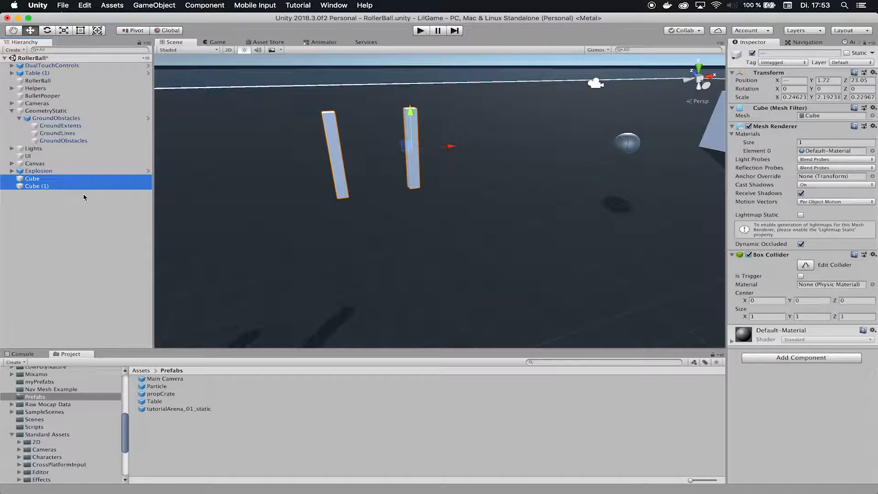
key("super+d")
left_click_drag(322, 156, 394, 191, "alt")
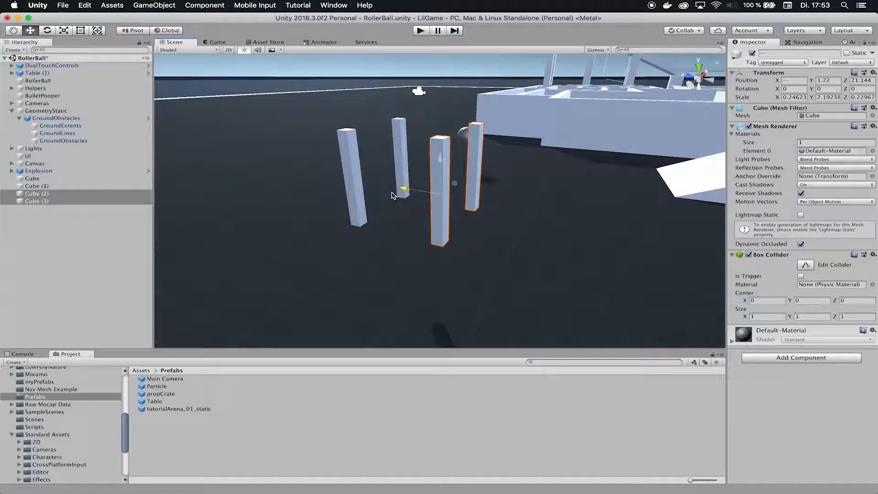
left_click_drag(612, 232, 430, 228, "alt")
left_click(40, 224)
Create a new cube and move it toward the legs, raised above them
right_click(39, 217)
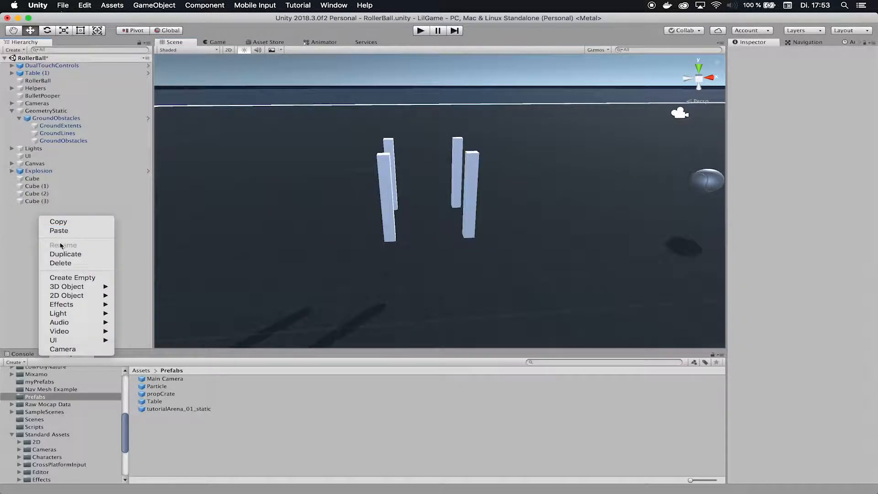
mouse_move(84, 288)
left_click(131, 286)
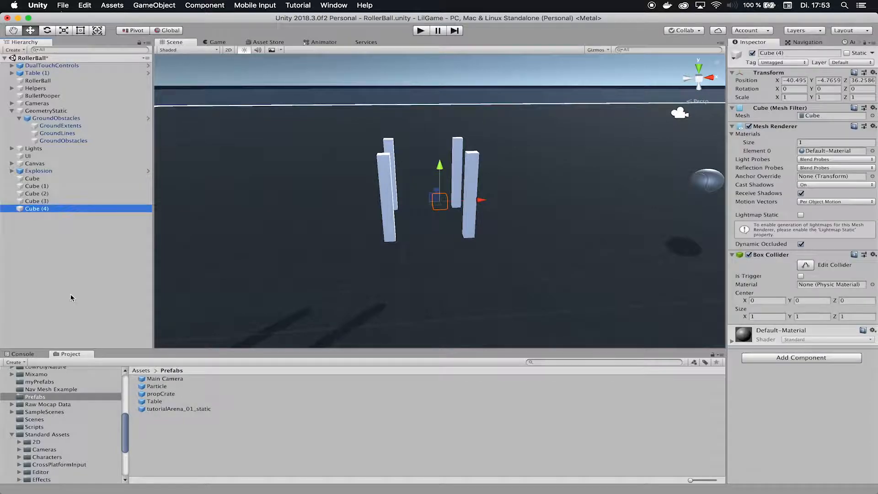
left_click_drag(439, 166, 440, 112)
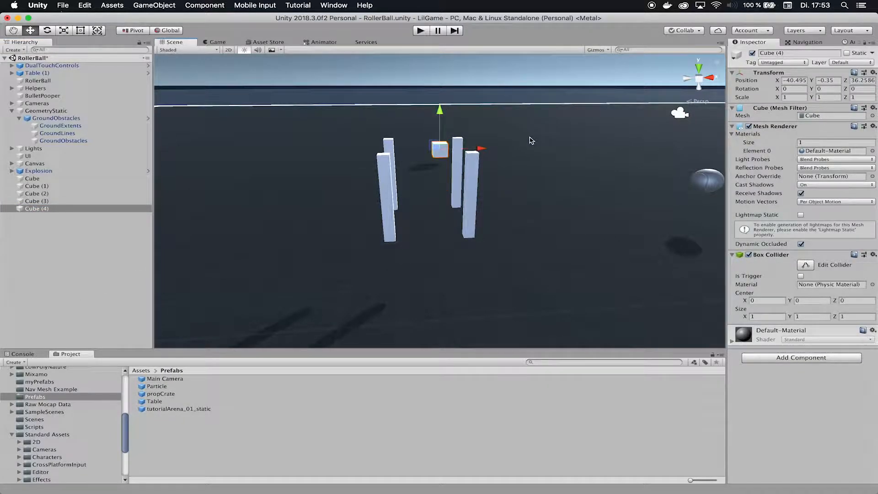
key("a")
right_click_drag(585, 208, 702, 203)
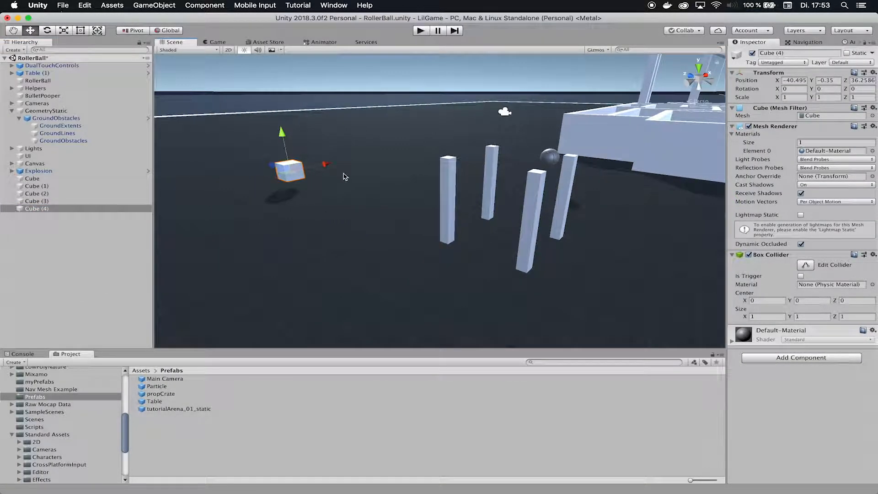
left_click_drag(270, 169, 384, 195)
left_click_drag(497, 201, 489, 142)
Scale the cube into a flat, long, wide slab for the tabletop
left_click(67, 32)
scroll(566, 152, "down", 2)
scroll(565, 152, "down", 3)
left_click_drag(455, 150, 363, 143)
right_click_drag(505, 167, 412, 169)
left_click_drag(467, 170, 409, 175)
Slide the tabletop so it sits centered over the four legs
left_click(32, 32)
left_click_drag(425, 199, 596, 240, "alt")
left_click_drag(366, 189, 420, 191)
mouse_move(558, 284)
right_mouse_down()
mouse_move(580, 285)
mouse_move(626, 219)
mouse_move(853, 250)
right_mouse_up()
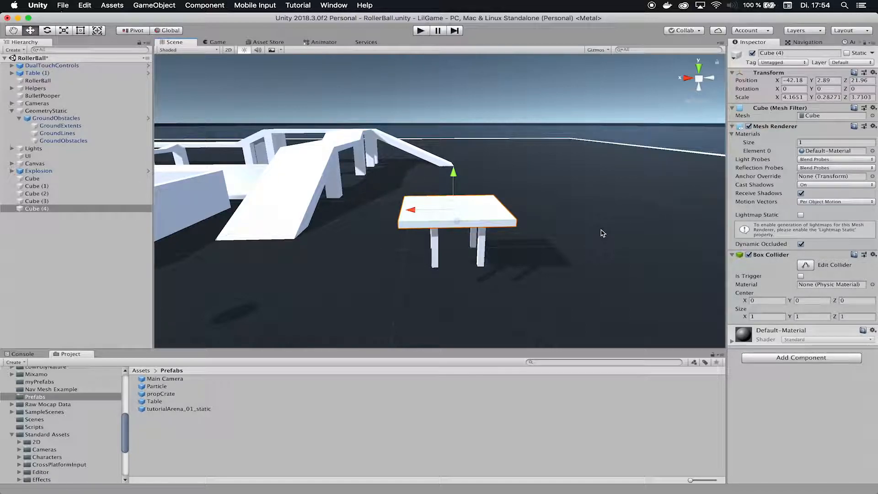
right_click_drag(613, 231, 406, 250)
right_click_drag(513, 245, 269, 252)
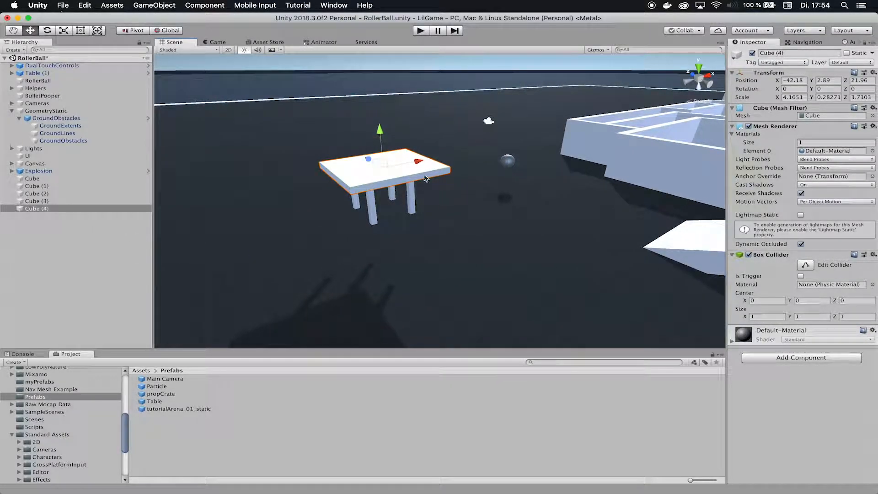
Make Cube through Cube (3) children of the tabletop Cube (4)
left_click(44, 185)
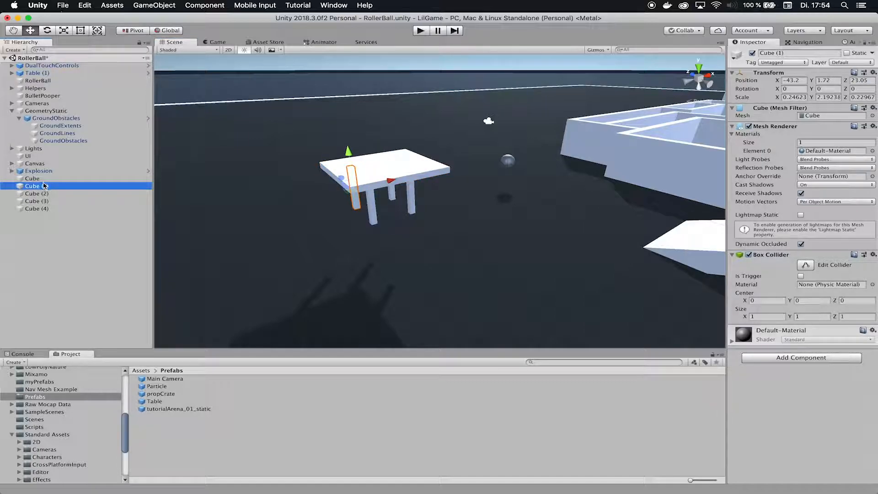
left_click(44, 179)
left_click(44, 187, "super")
left_click(44, 195, "super")
left_click(44, 200, "super")
left_click_drag(44, 200, 39, 209)
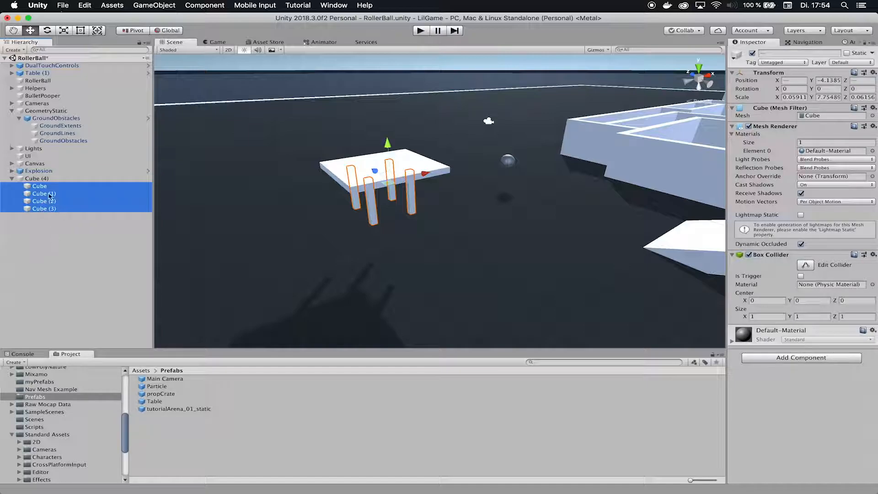
left_click(11, 178)
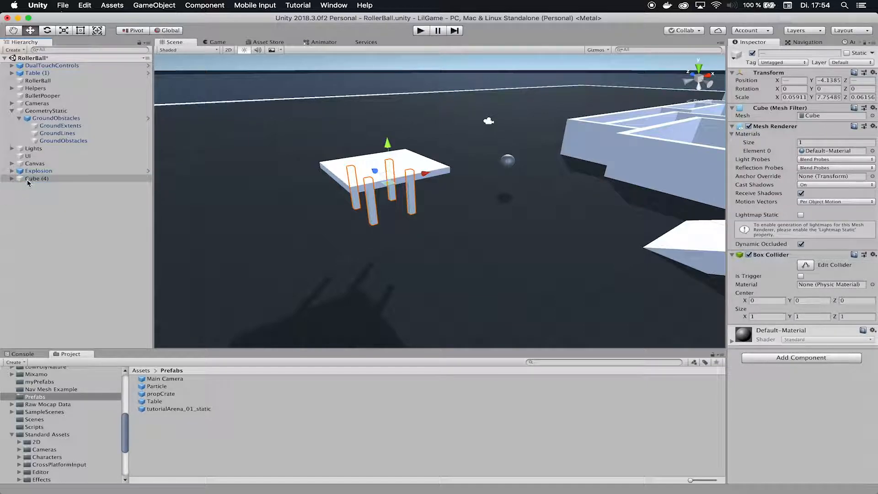
Shift the whole table slightly along its depth and start renaming the tabletop
left_click(224, 215)
left_click(62, 178)
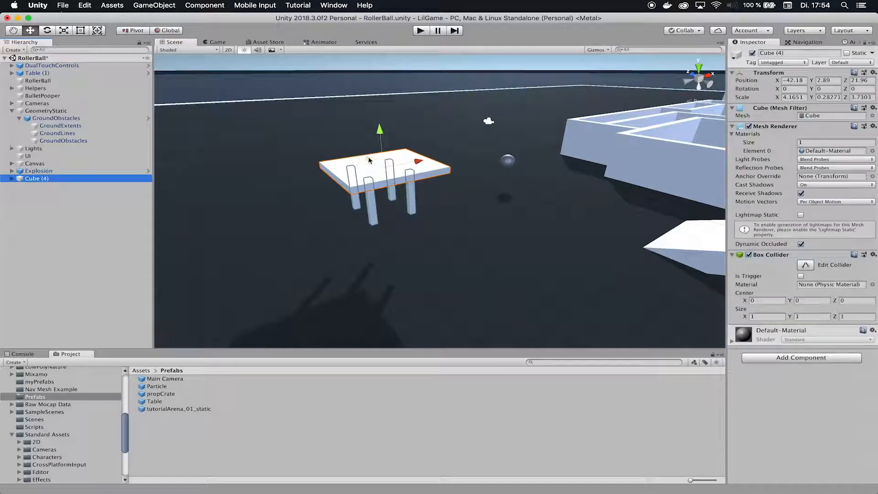
left_click_drag(369, 159, 212, 245)
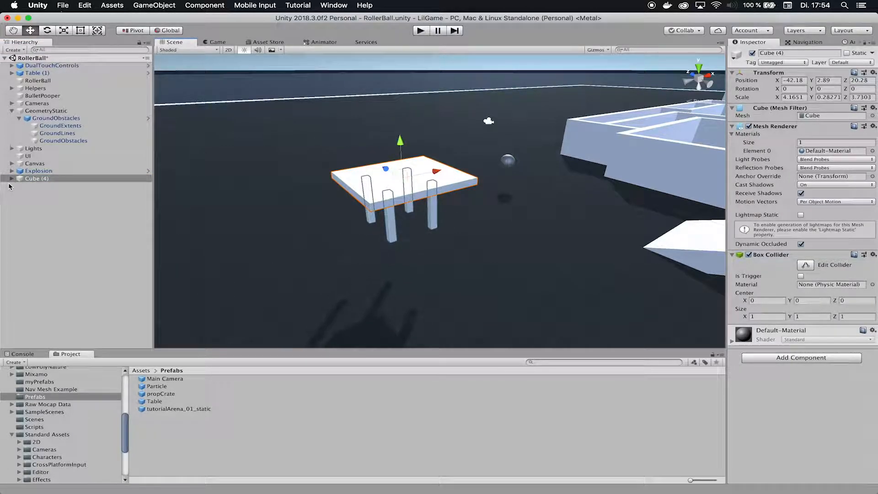
left_click(43, 179)
left_click(803, 53)
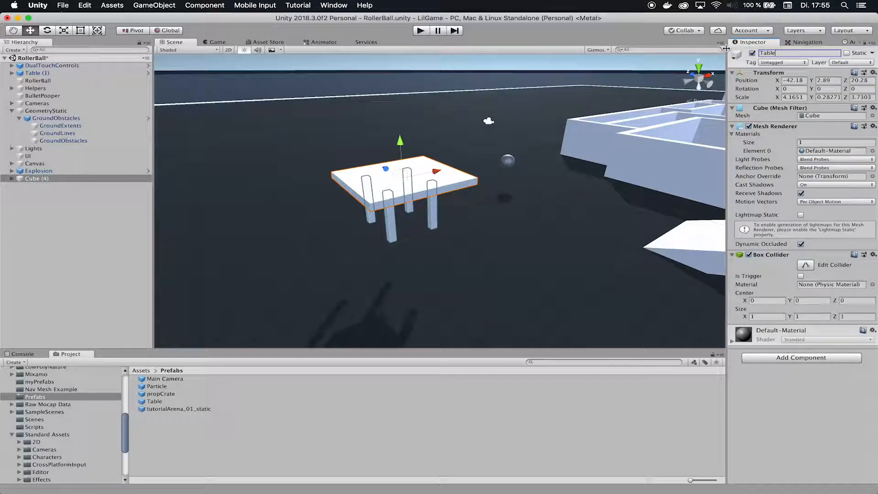
Confirm the name Table and lower the table to Y 1.06, nearer the ground
left_click(111, 221)
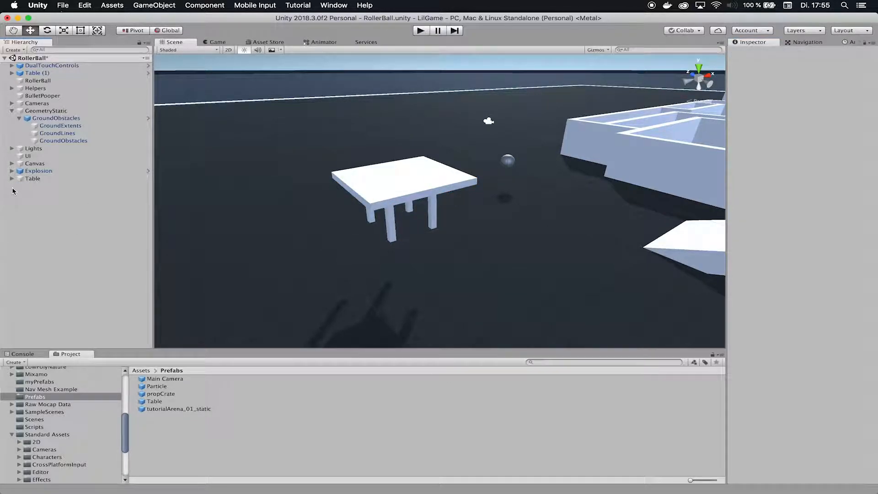
left_click(32, 179)
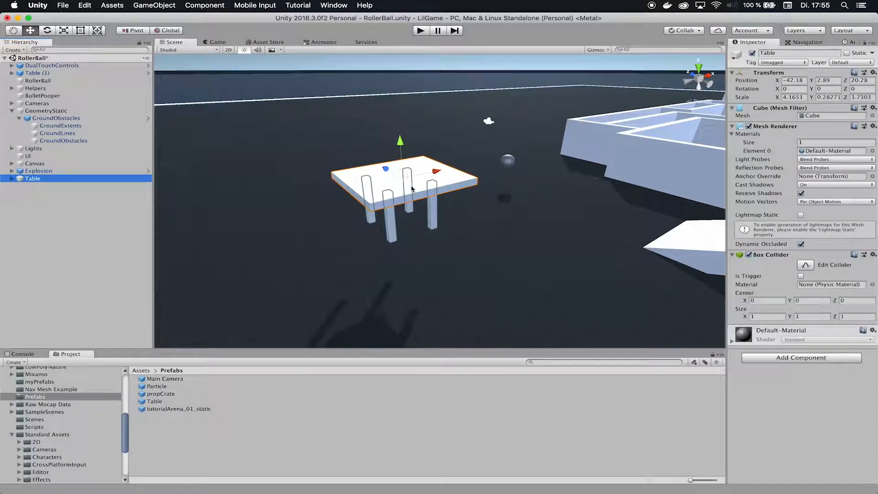
left_click_drag(413, 171, 394, 176, "alt")
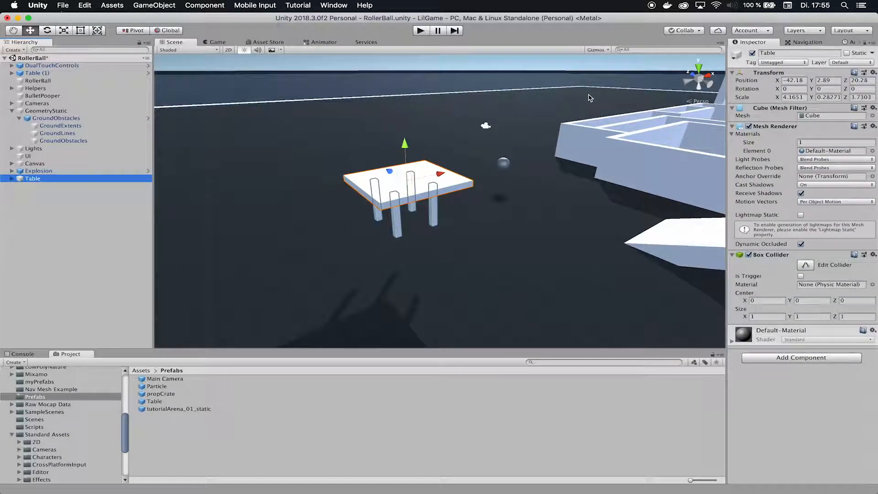
left_click_drag(416, 169, 447, 216)
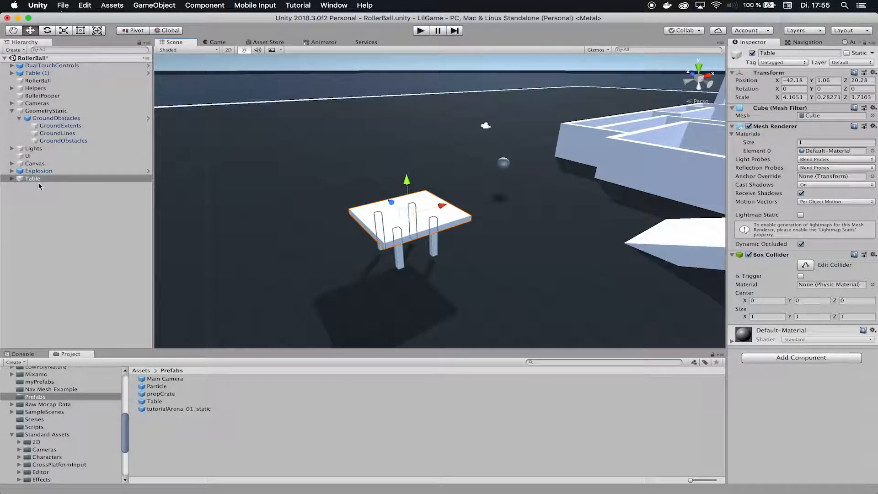
left_click_drag(126, 441, 127, 403)
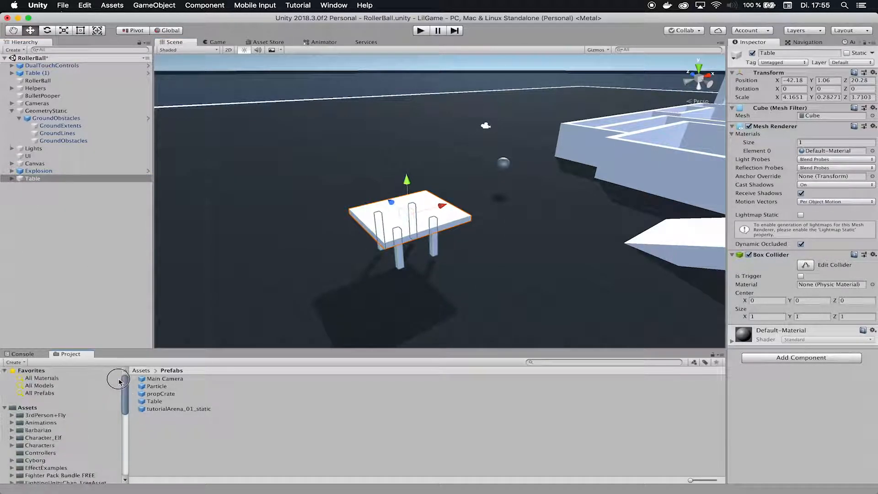
Add a new folder in Assets, name it CoolPrefabs, and open it
left_click(28, 407)
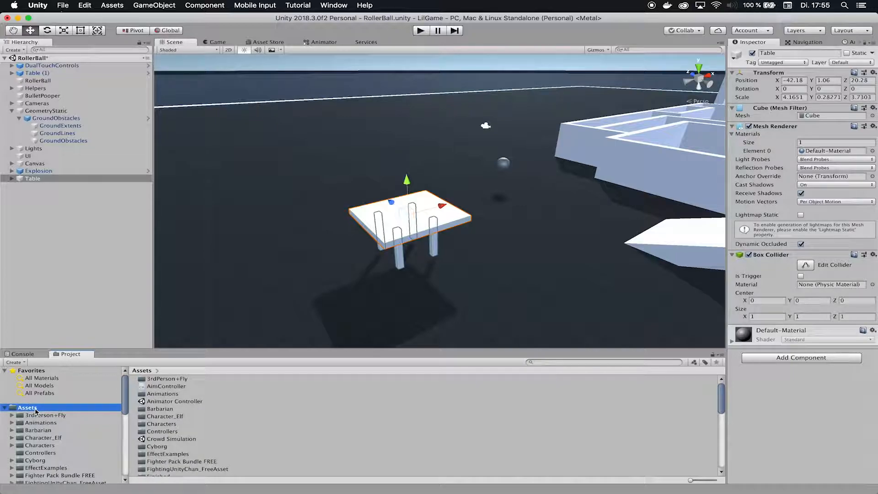
right_click(34, 412)
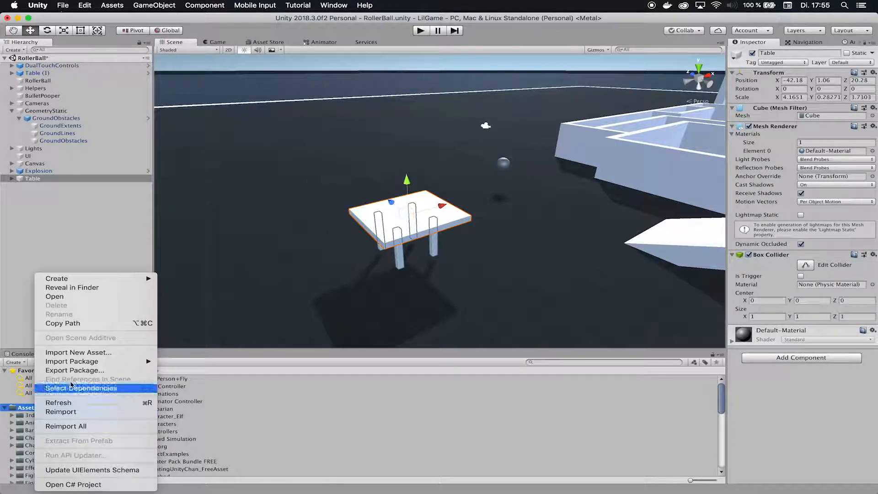
mouse_move(108, 282)
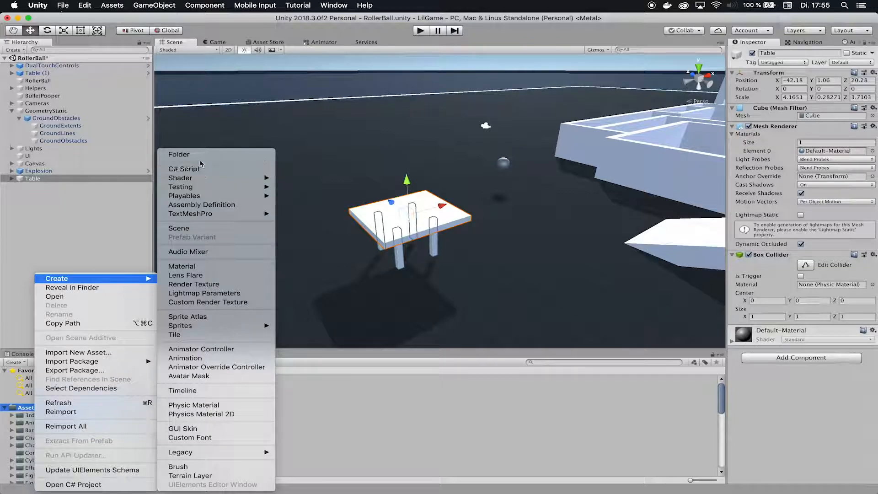
left_click(183, 154)
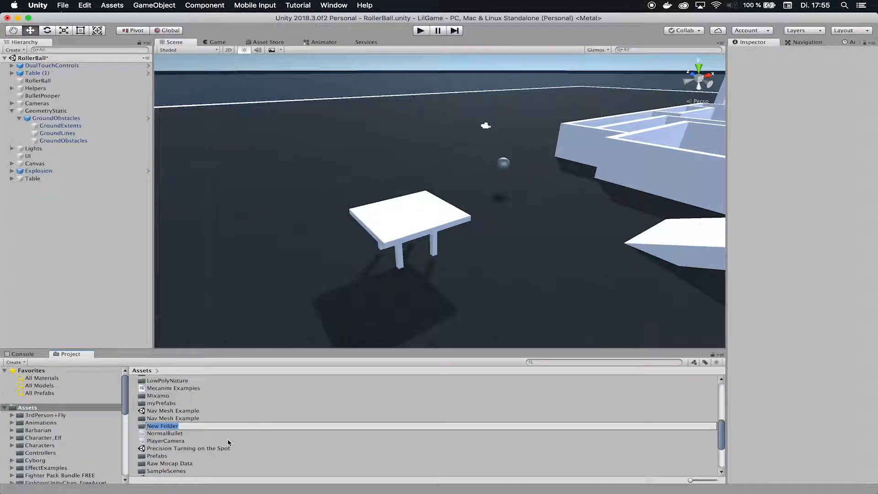
type("CoolPrefabs")
key("Return")
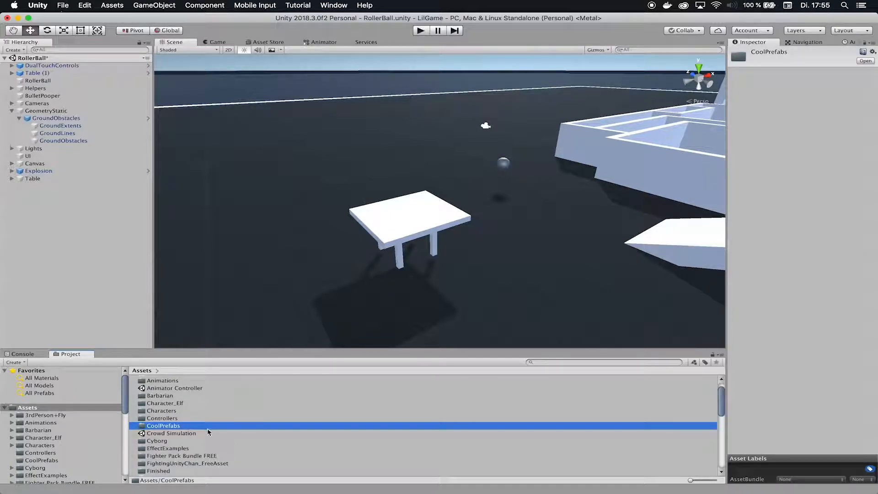
double_click(194, 426)
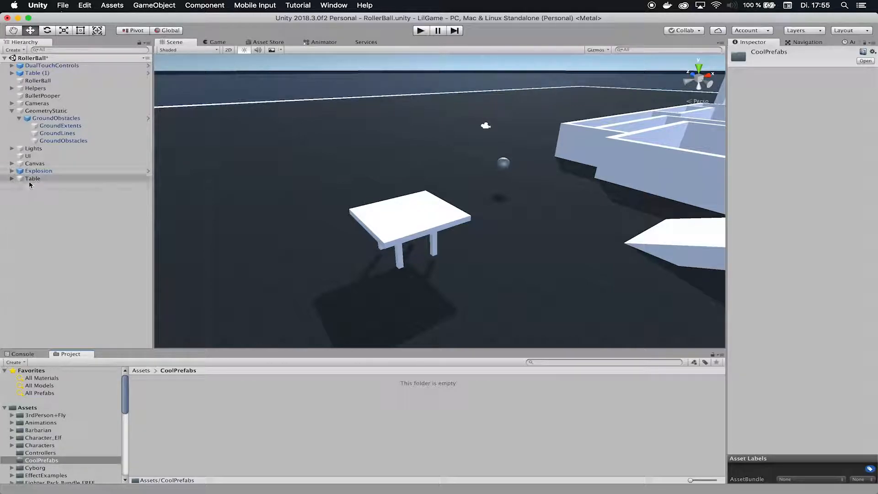
Drag the scene's Table into CoolPrefabs to create the Table prefab, then preview it
left_click_drag(27, 181, 181, 418)
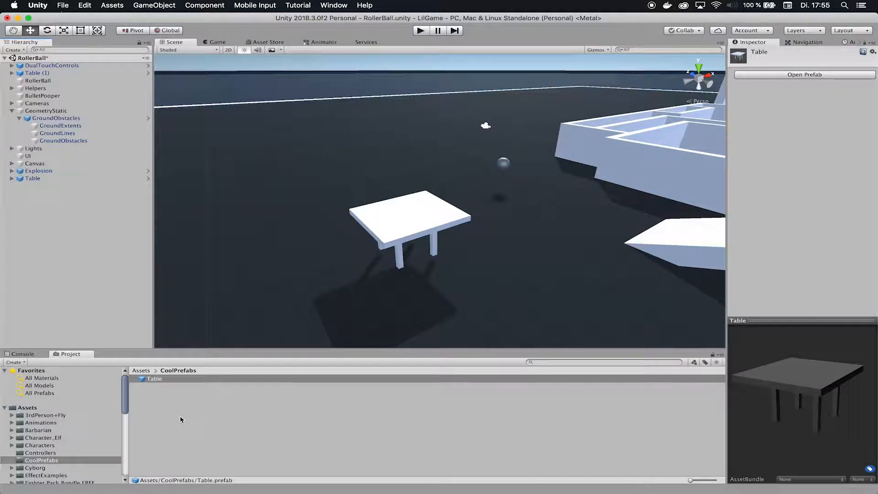
left_click(165, 408)
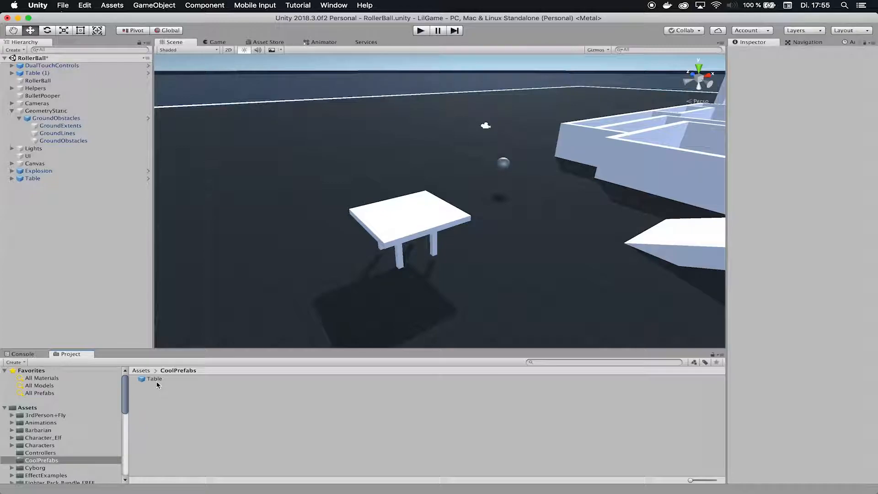
left_click(155, 379)
left_click(47, 181)
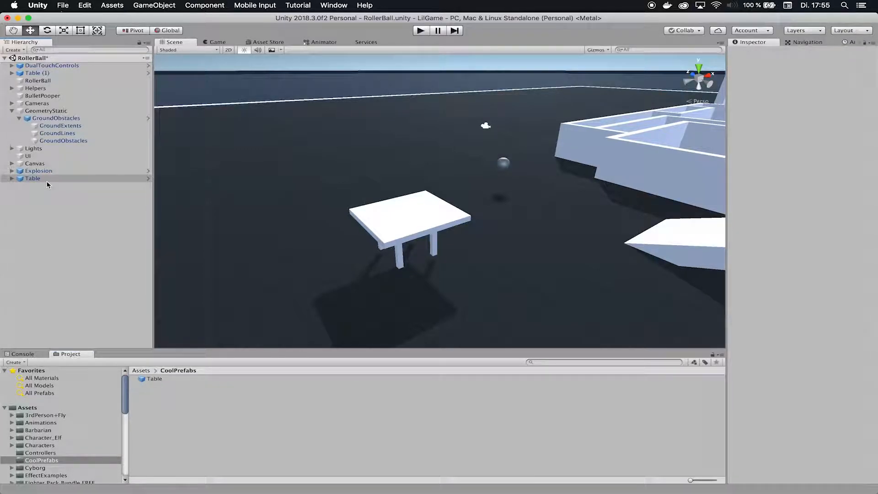
left_click(43, 177)
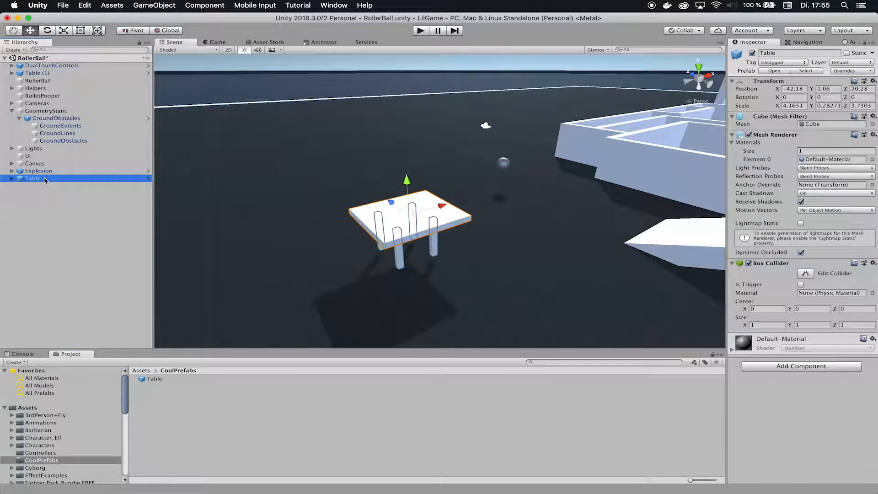
Delete the original Table and place three Table prefab instances resting on the ground
key("super+BackSpace")
left_click_drag(447, 263, 414, 274, "alt")
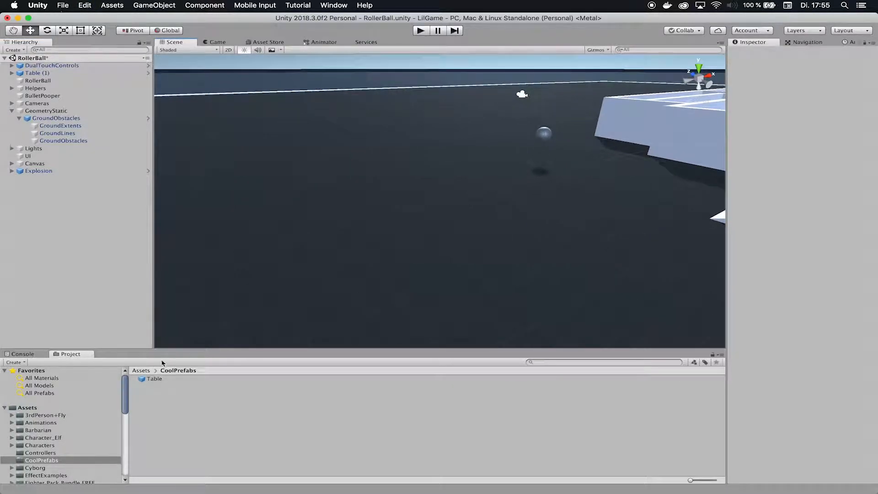
left_click_drag(160, 380, 350, 153)
left_click_drag(155, 378, 528, 268)
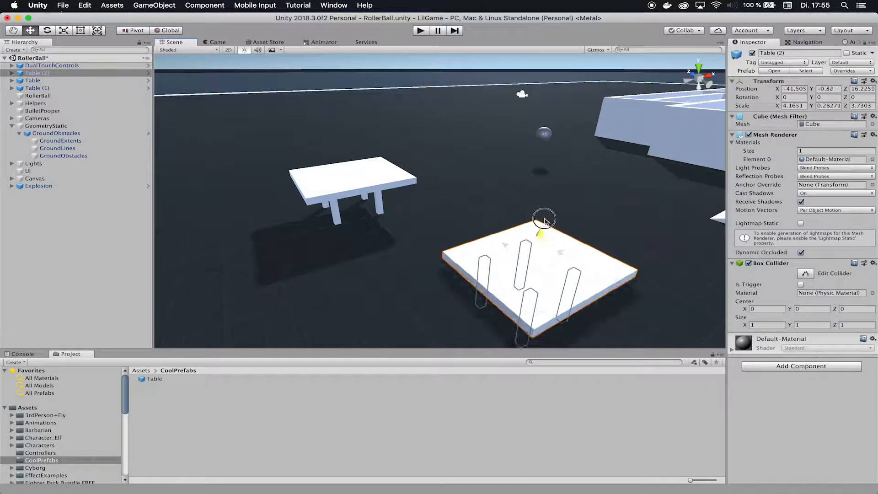
left_click_drag(547, 212, 547, 182)
left_click_drag(489, 274, 406, 348, "alt")
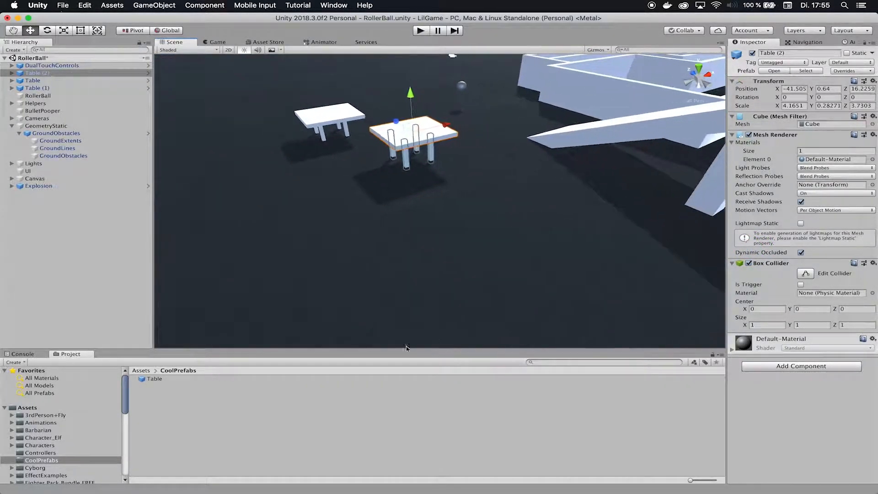
left_click_drag(155, 378, 299, 171)
left_click(282, 402)
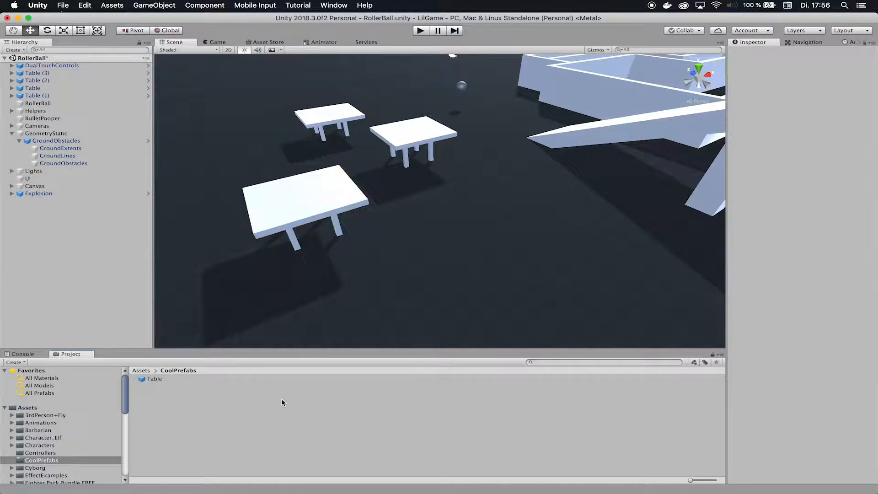
left_click(156, 378)
Open the Table prefab in prefab editing mode and orbit around it
left_click(811, 79)
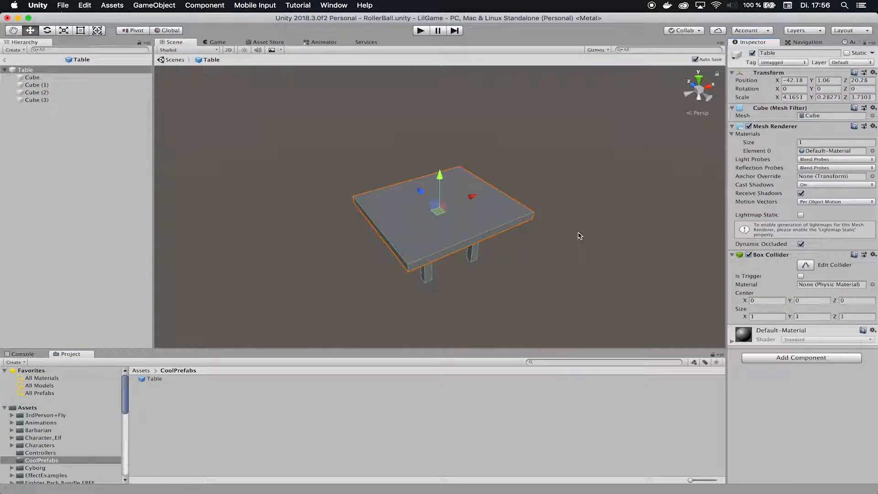
left_click_drag(608, 235, 649, 215, "alt")
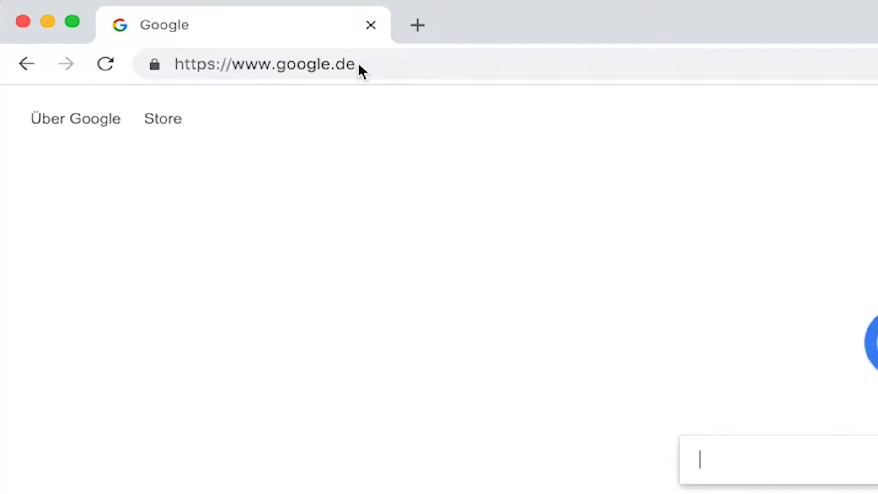
Go to tutorial-request.com and open the 'Create your own Prefabs in Unity' request from the search page
left_click(358, 62)
type("tutorial-request.com")
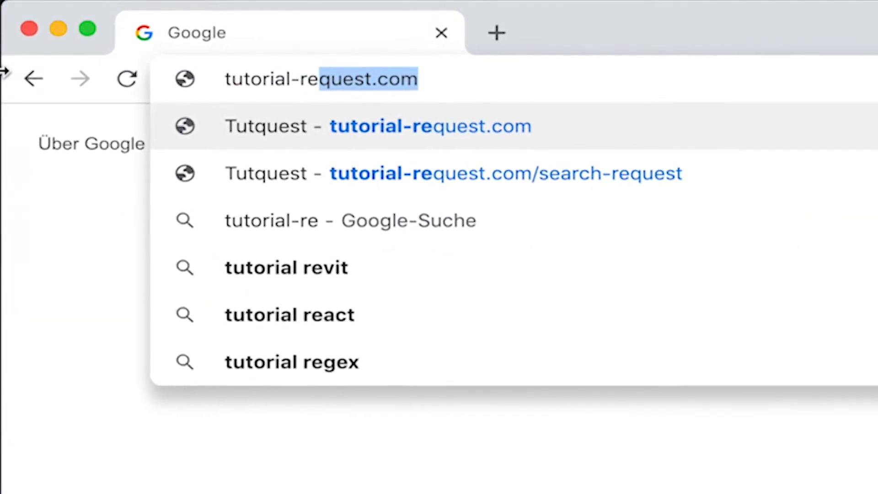
key("Return")
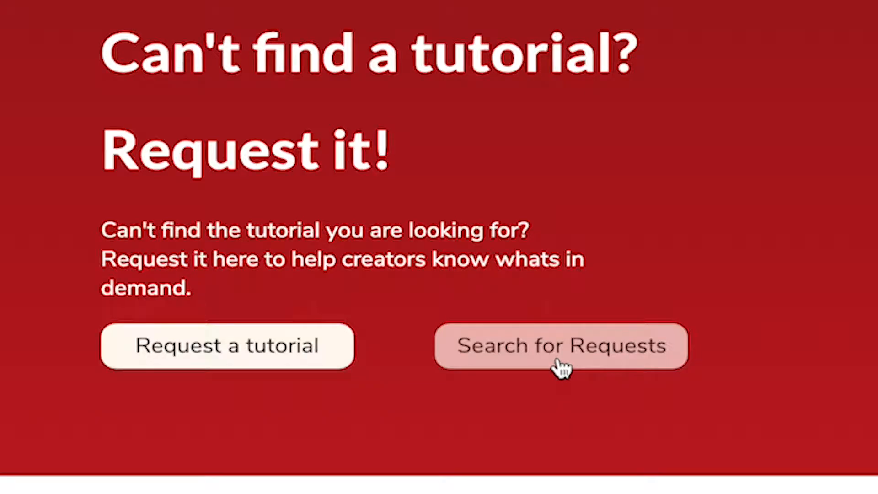
left_click(438, 405)
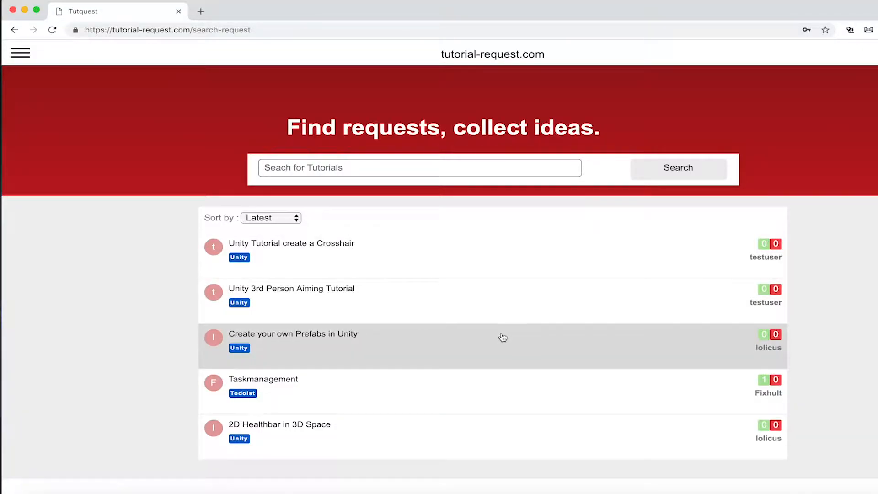
left_click(500, 337)
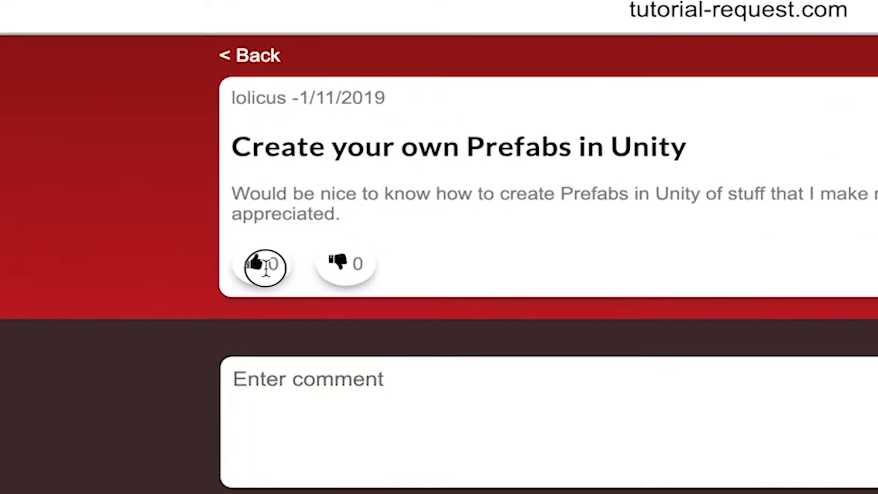
Upvote the request and post the comment 'This would be awesome!'
left_click(267, 175)
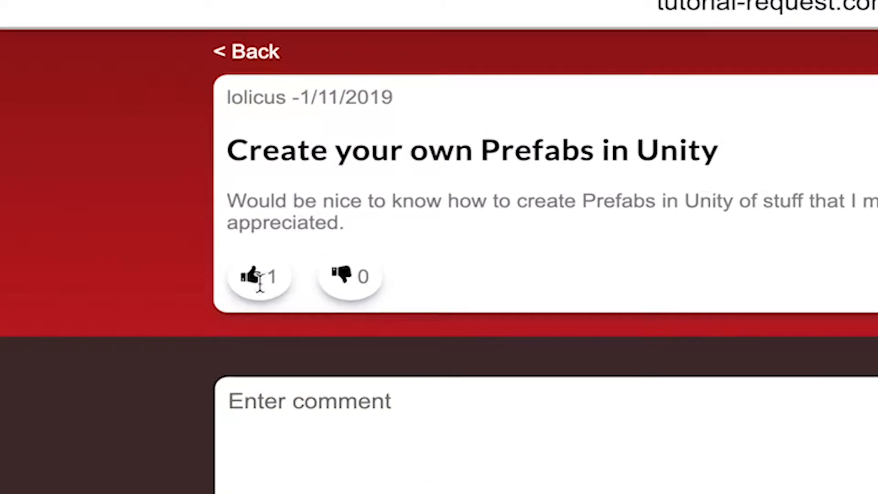
left_click(283, 429)
type("This would be awesome!")
left_click(78, 427)
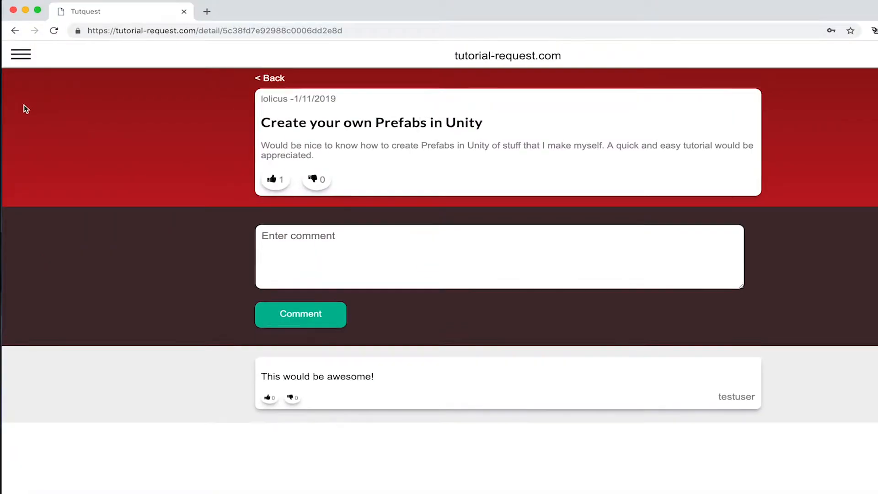
Start a new request titled 'Unity 3rd Person Aiming Tutorial' with topic Unity
left_click(20, 54)
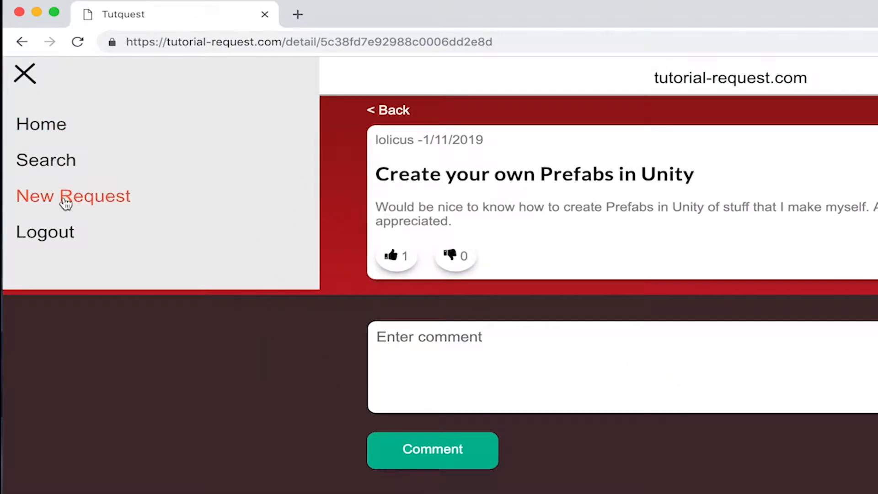
left_click(66, 201)
type("Unity 3rd Person ")
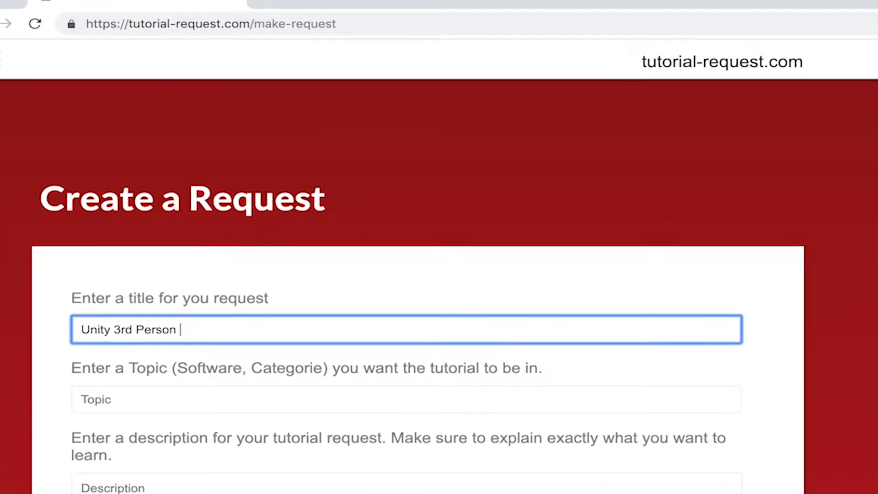
type("Aiming Tutorial")
left_click(203, 399)
type("Unity")
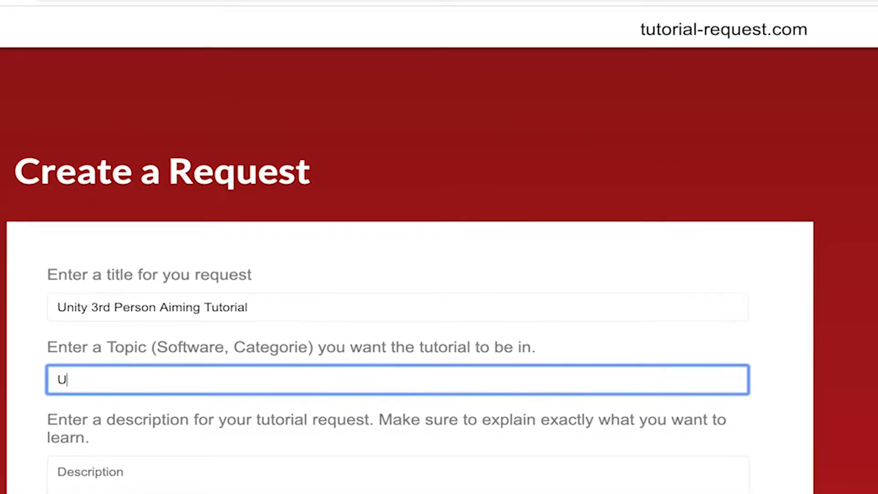
Describe the wanted tutorial ('I would love to see a tutorial where somebody show…') and submit the request
left_click(188, 477)
type("I would love to see a tutorial where soe")
key("BackSpace")
type("mebody show")
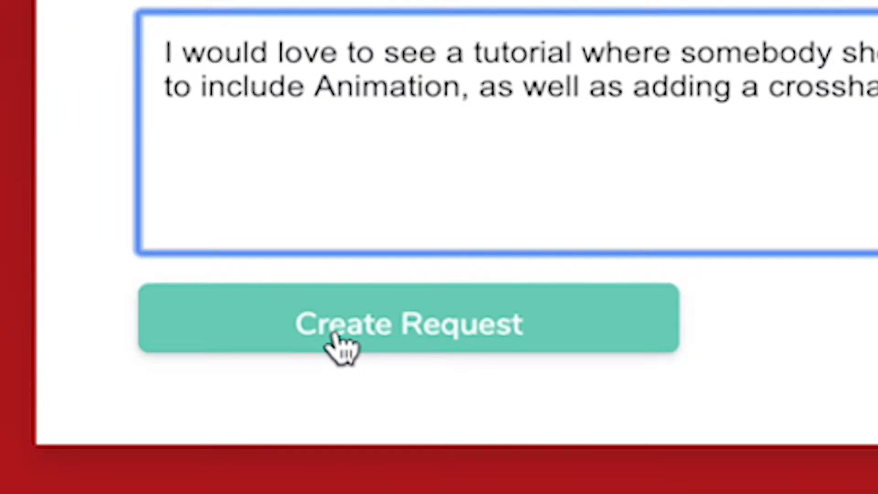
left_click(336, 336)
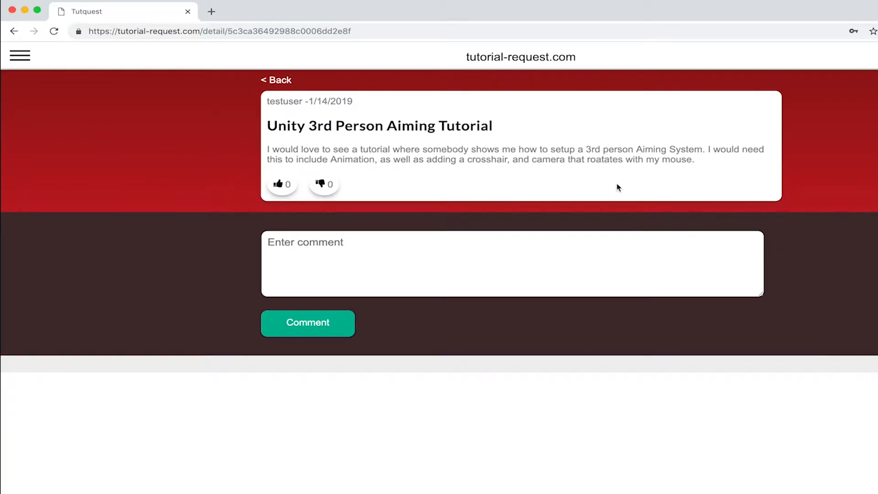